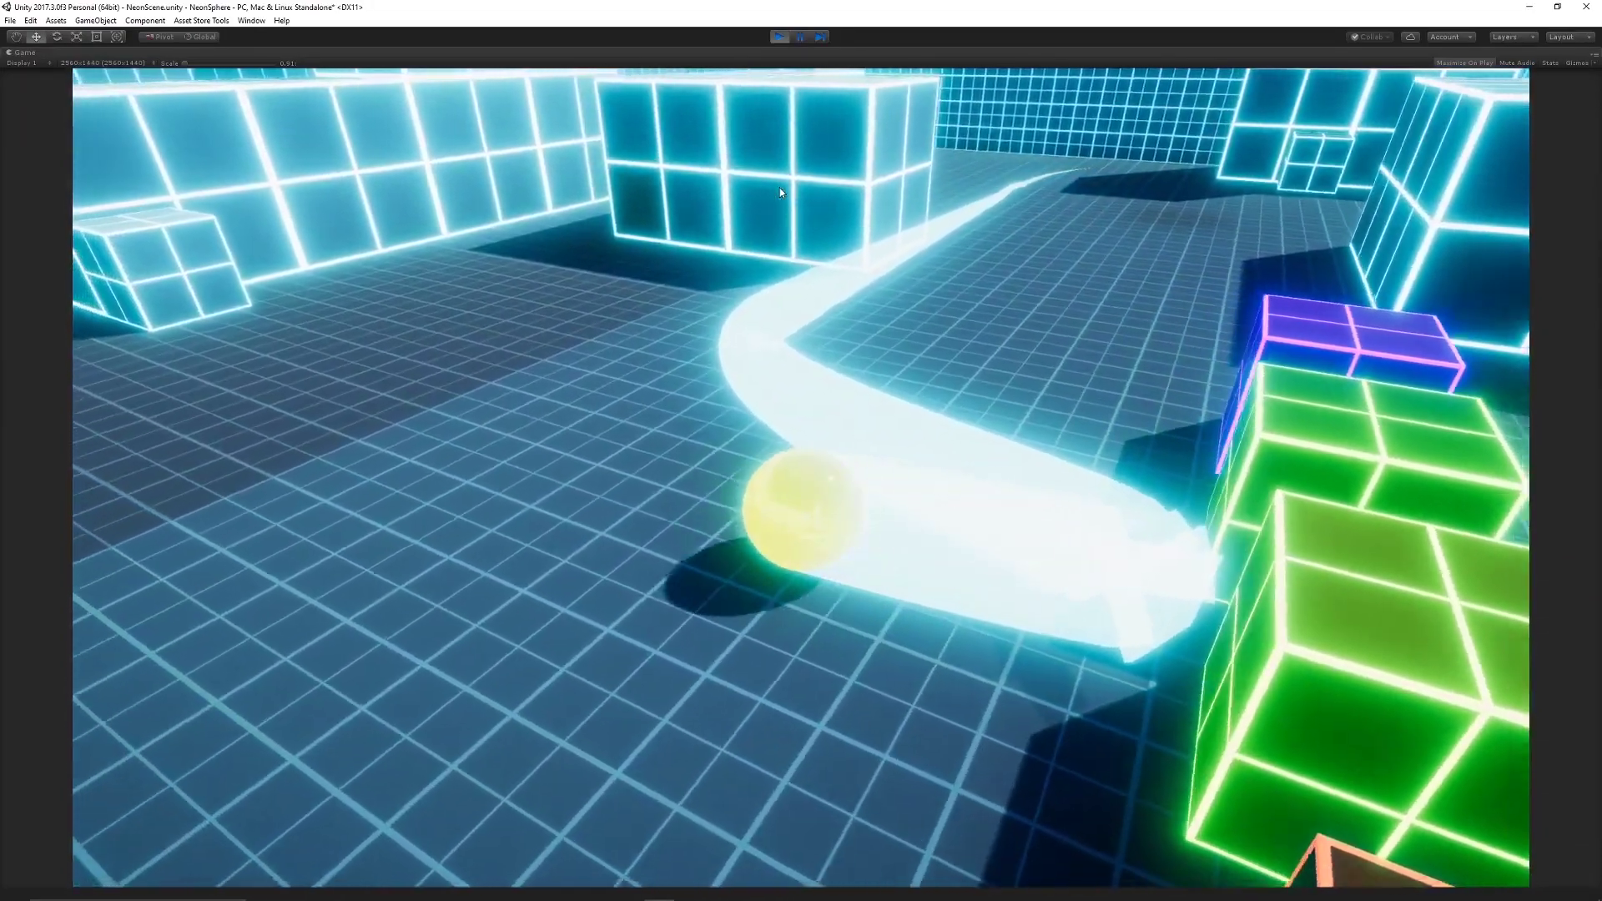
Exit Play mode on the neon sphere scene and select the purple cube in the level
key("ctrl+p")
left_click(743, 333)
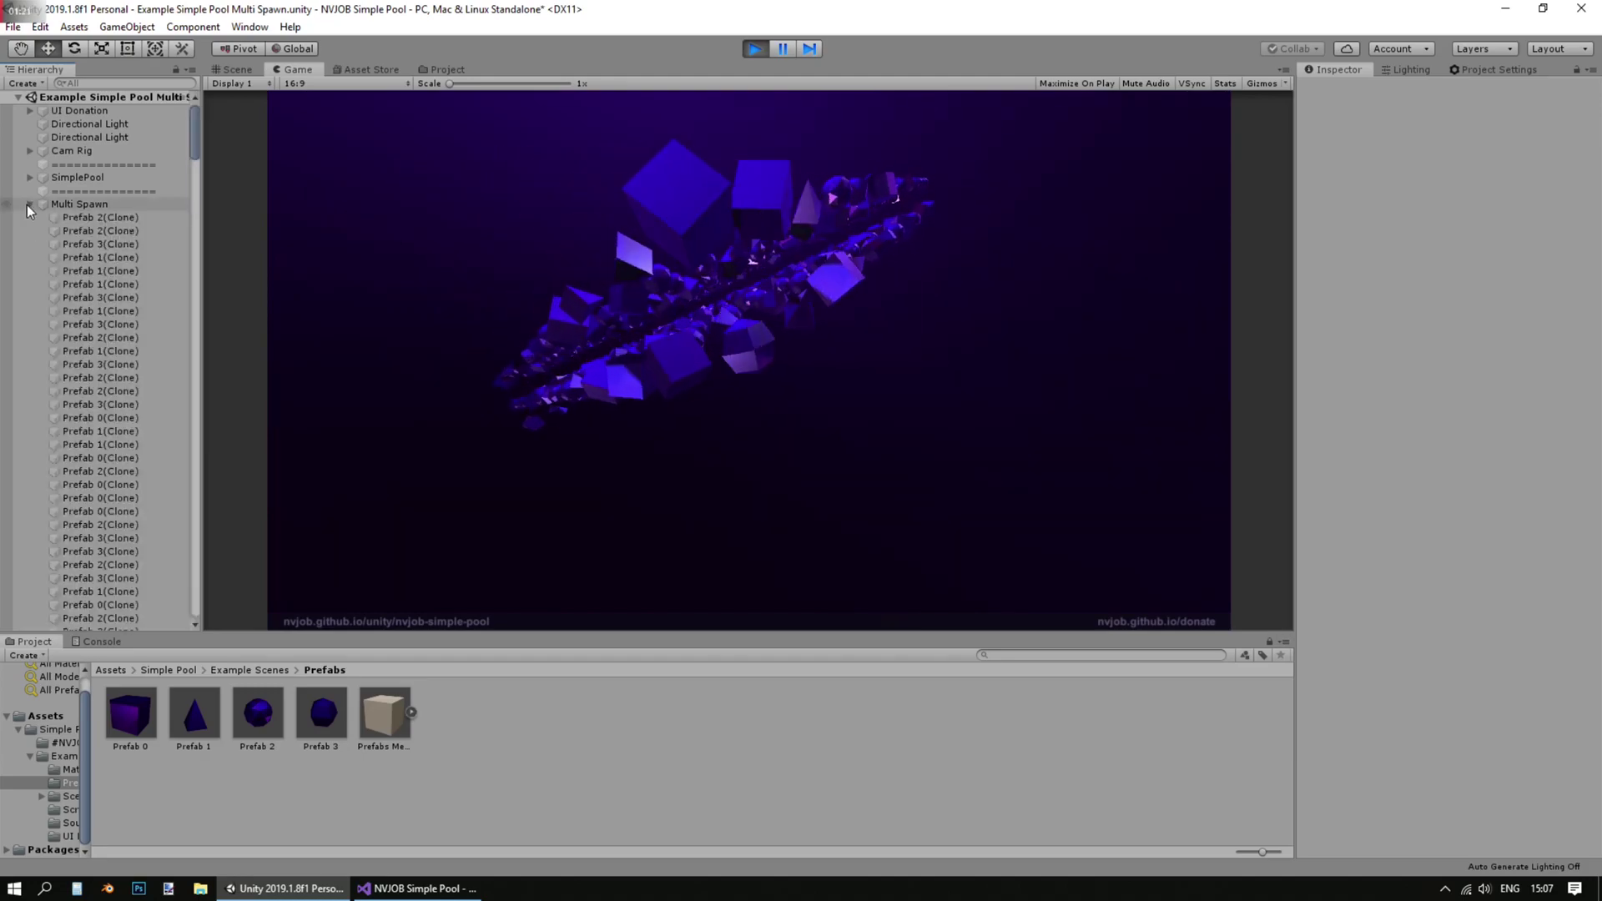
mouse_move(196, 131)
left_mouse_down()
mouse_move(194, 591)
mouse_move(202, 214)
left_mouse_up()
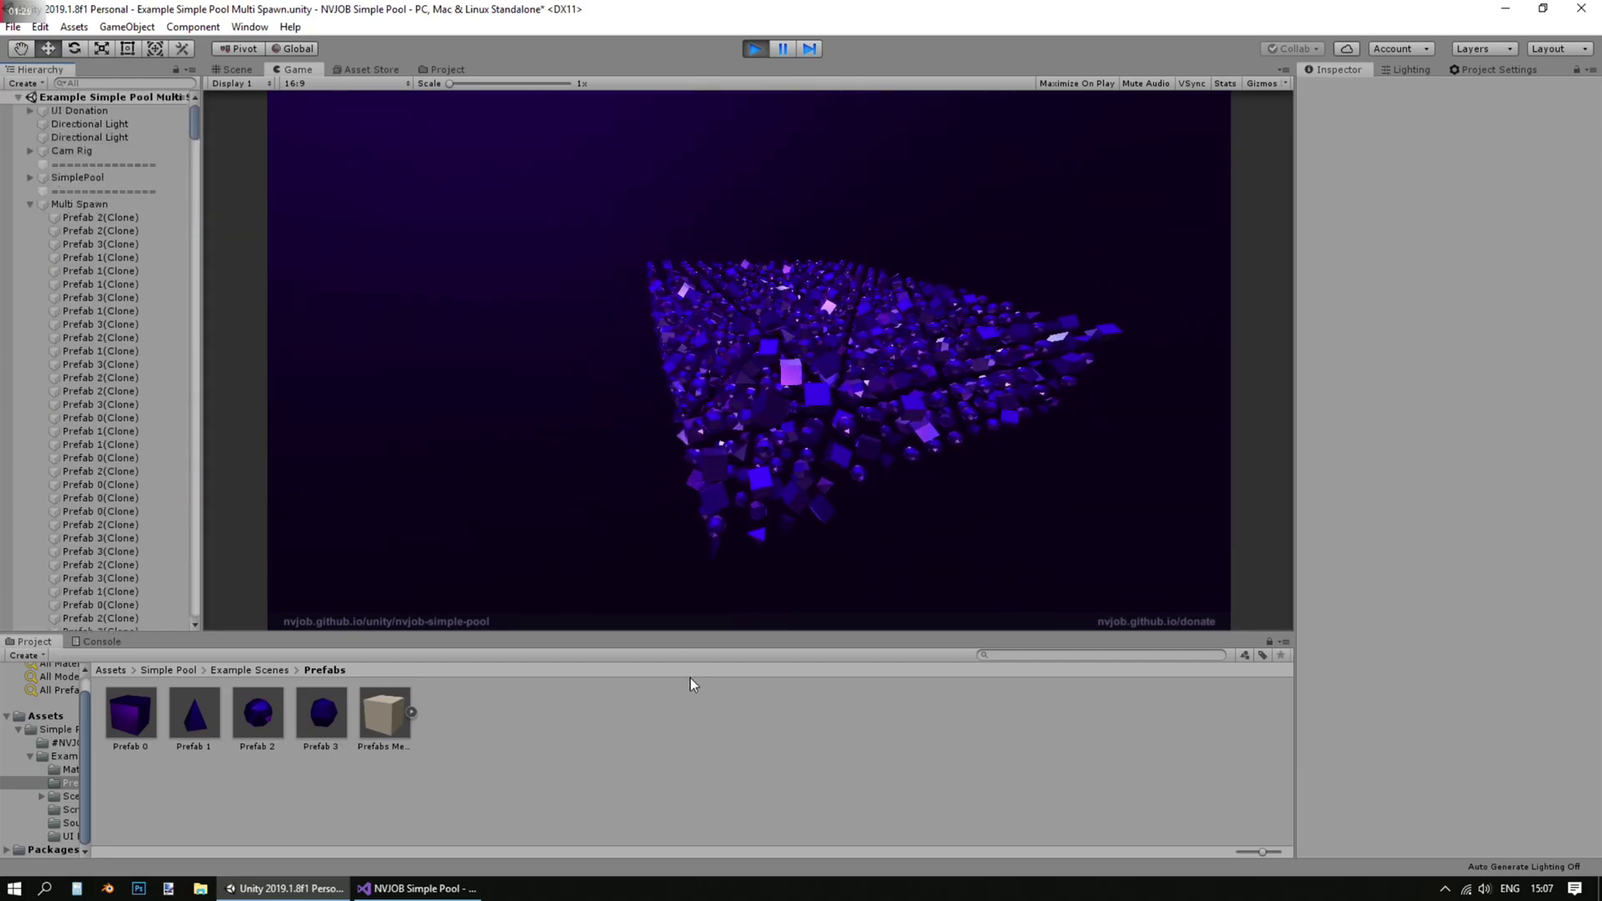
Expand the SimplePool entry in the Hierarchy to list its pooled prefab clones
left_click(29, 176)
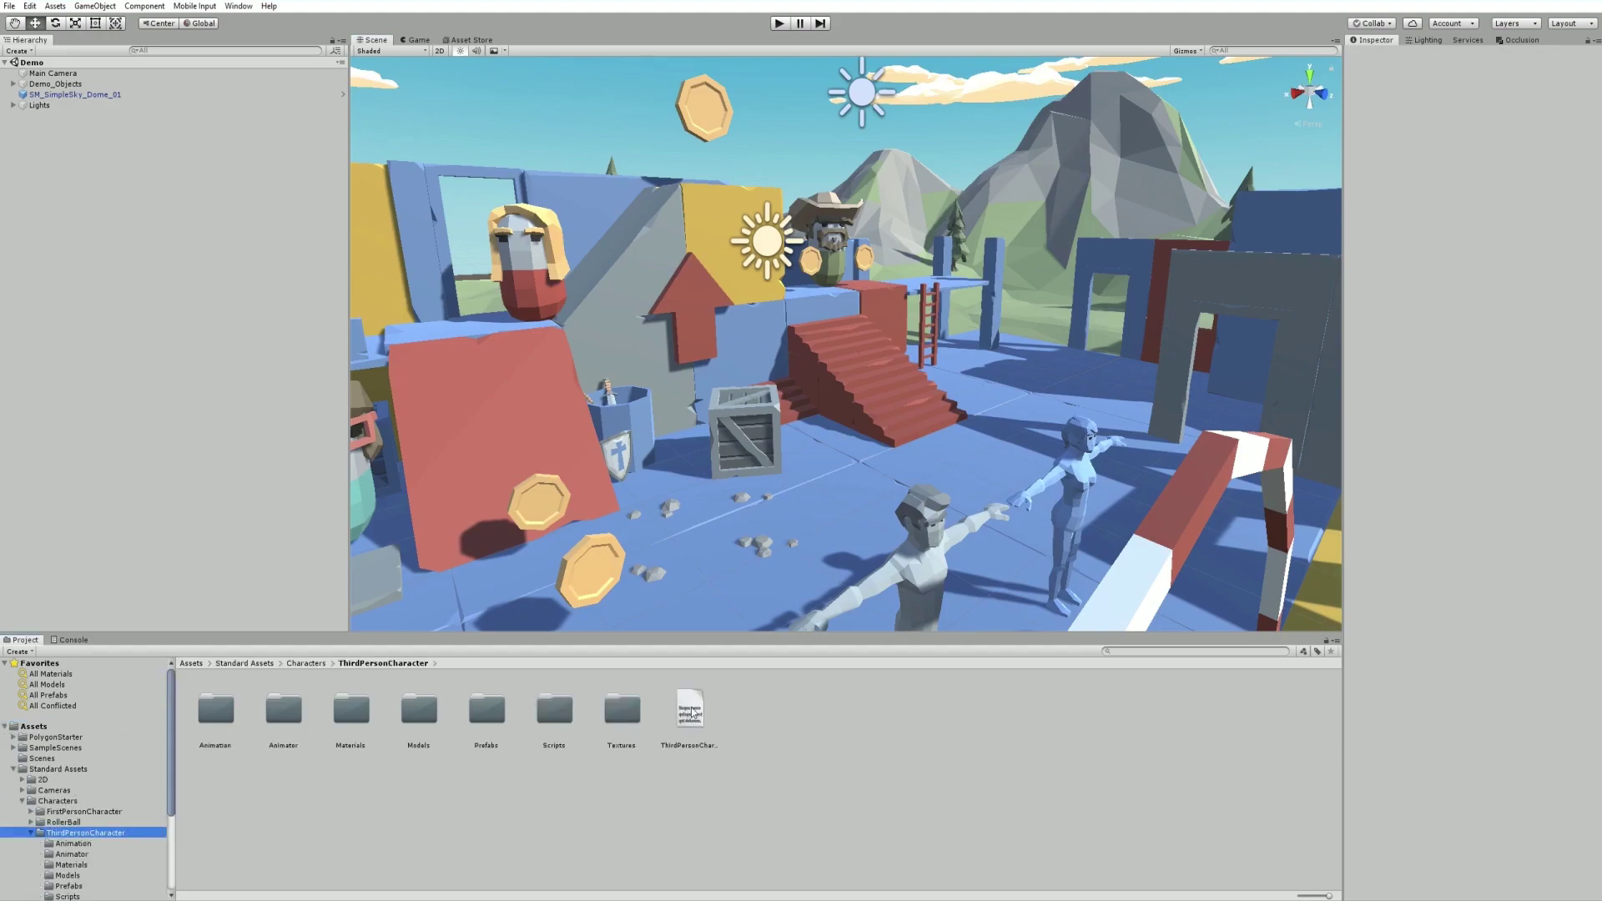
Select the ThirdPersonCharacterGuidelines file to read its setup instructions in the Inspector
left_click(693, 715)
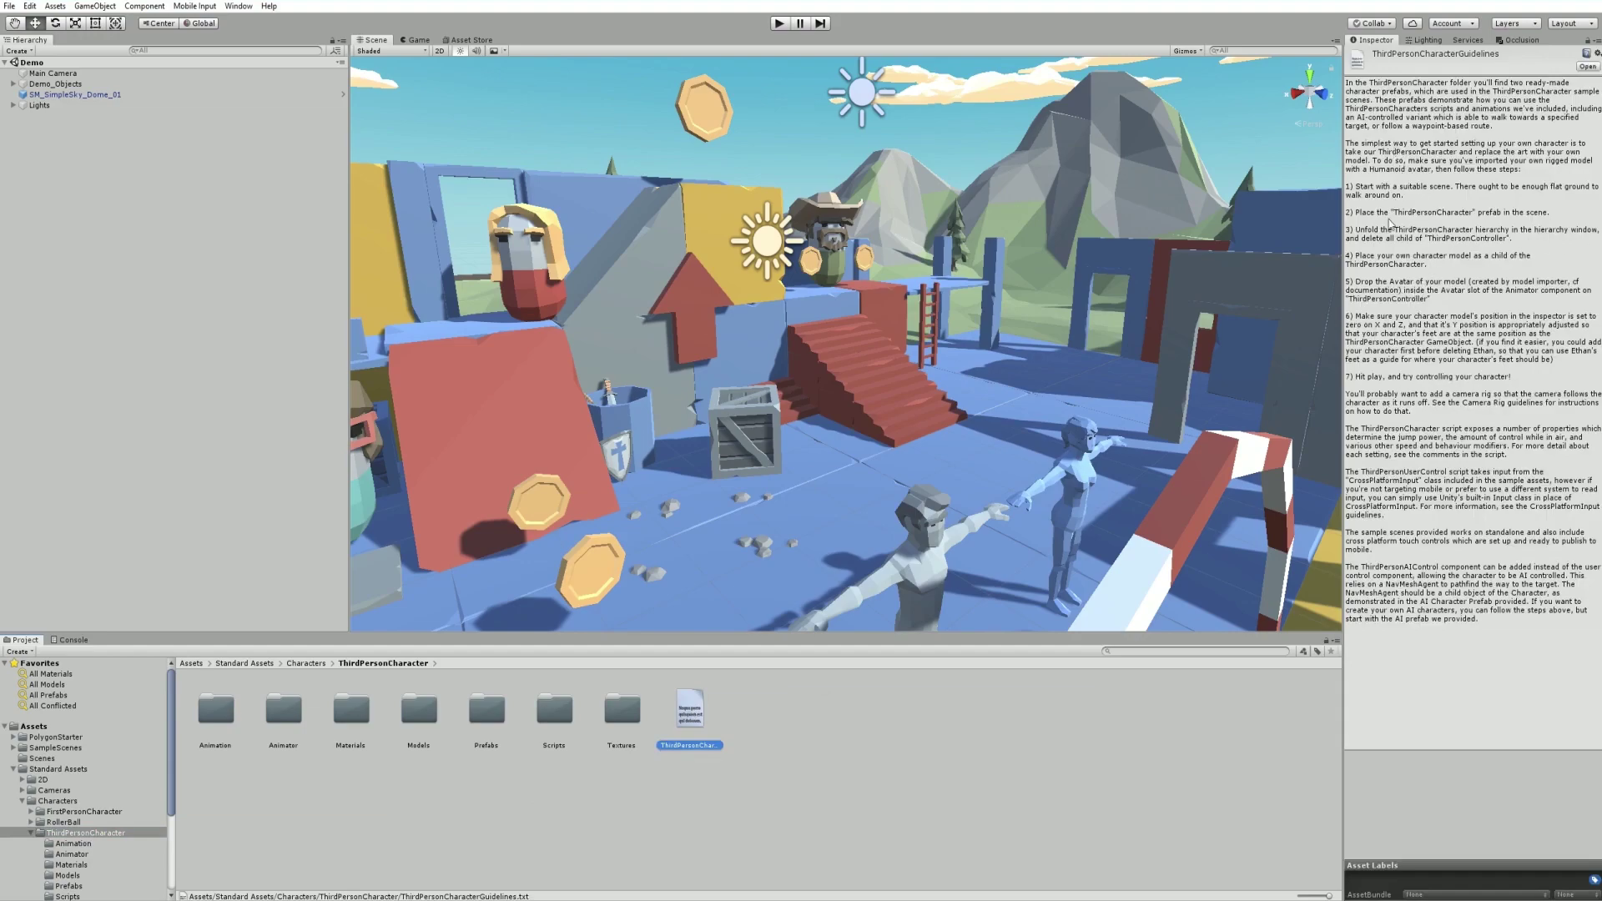